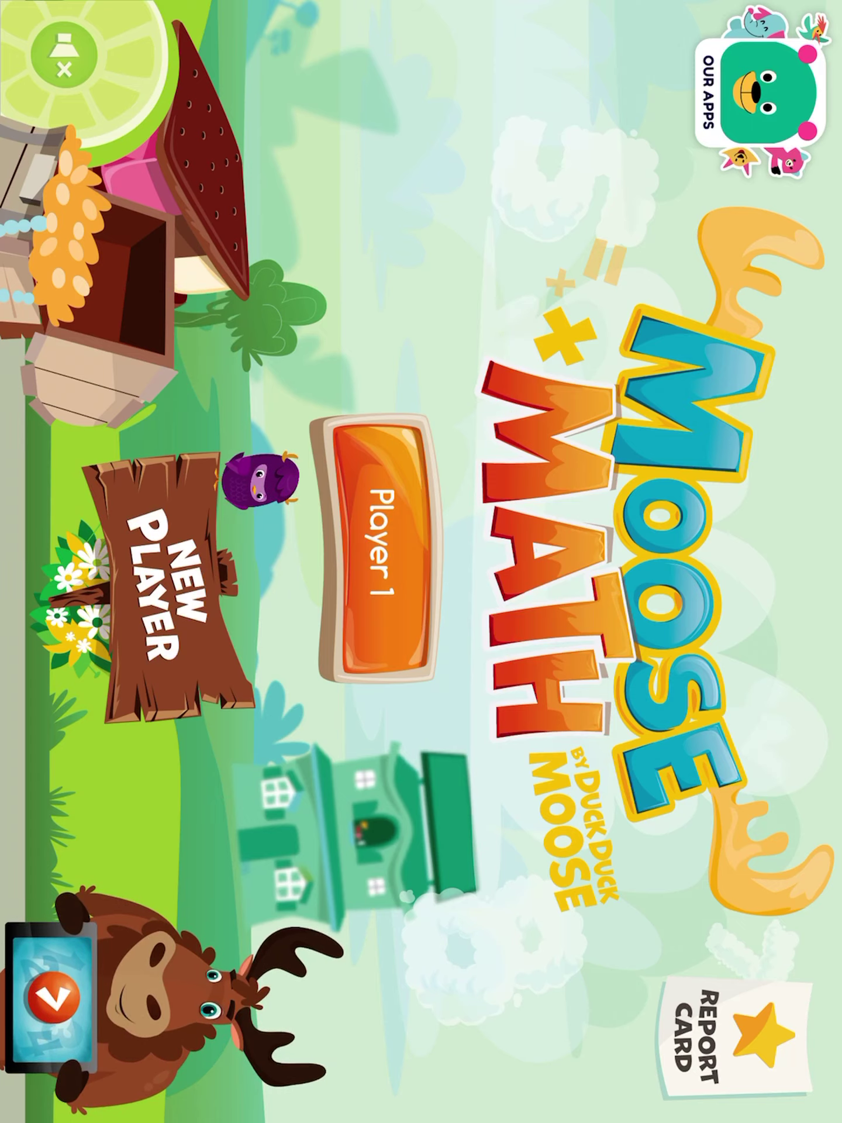
Add a new player named Miss Dyer and confirm the name
click(167, 588)
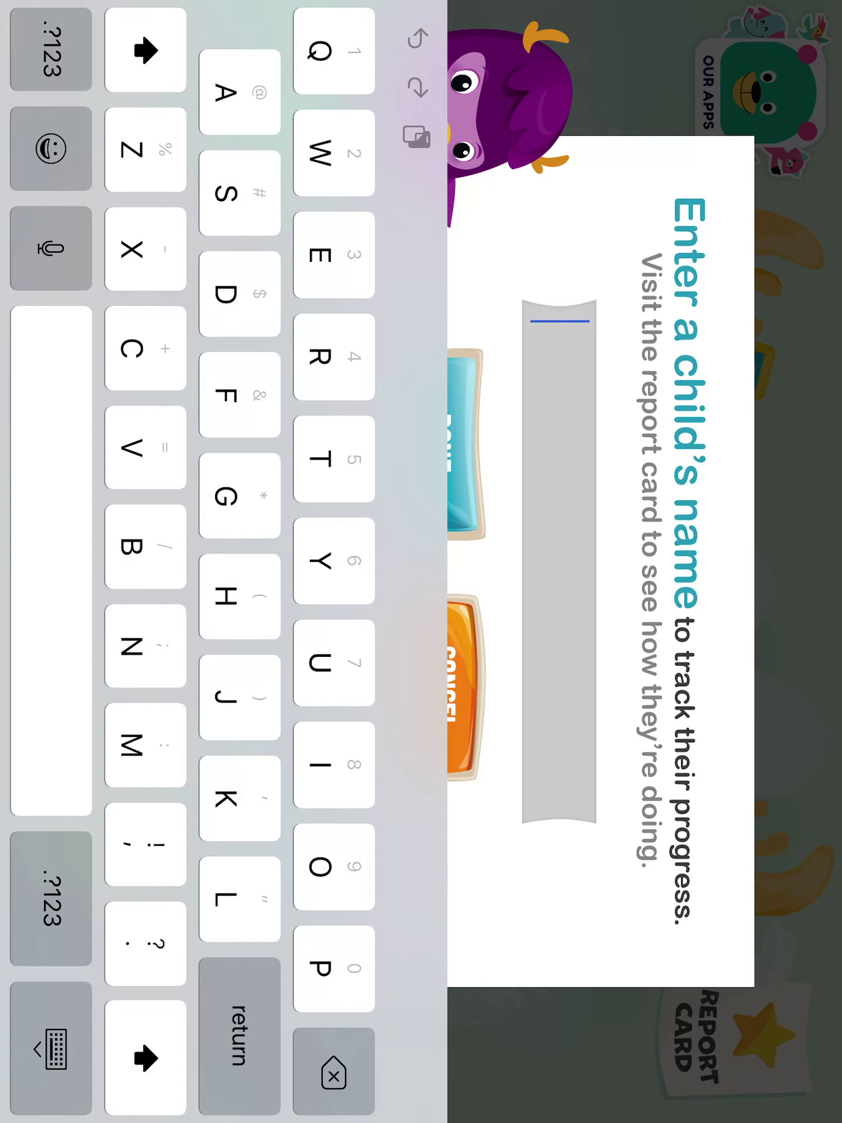
text(Miss)
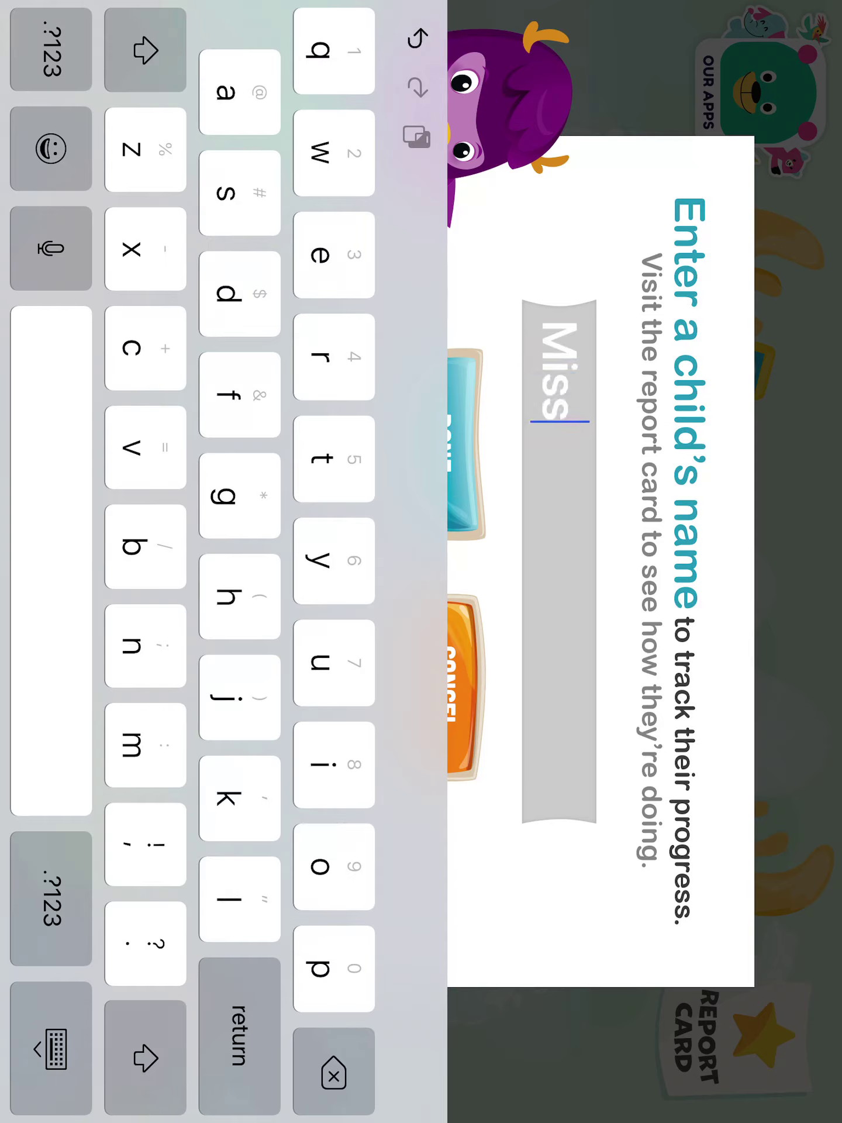
text( Dyer)
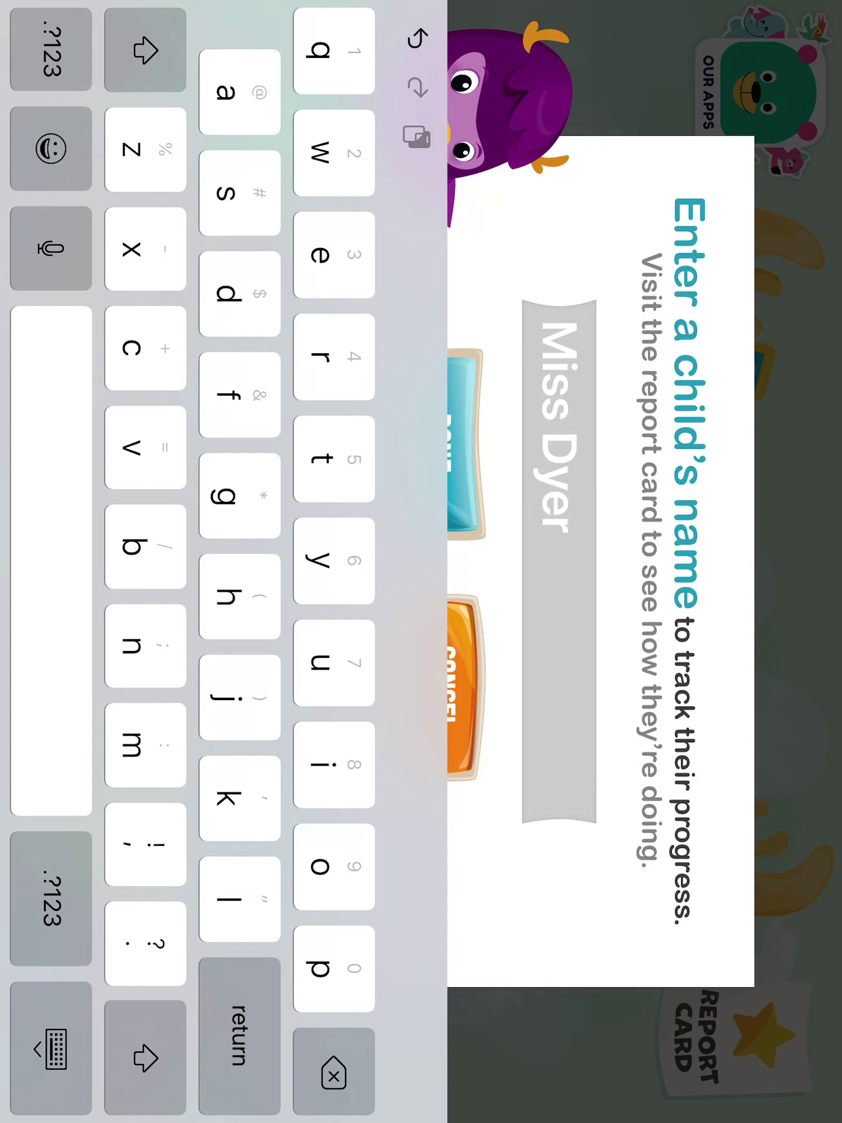
key(Return)
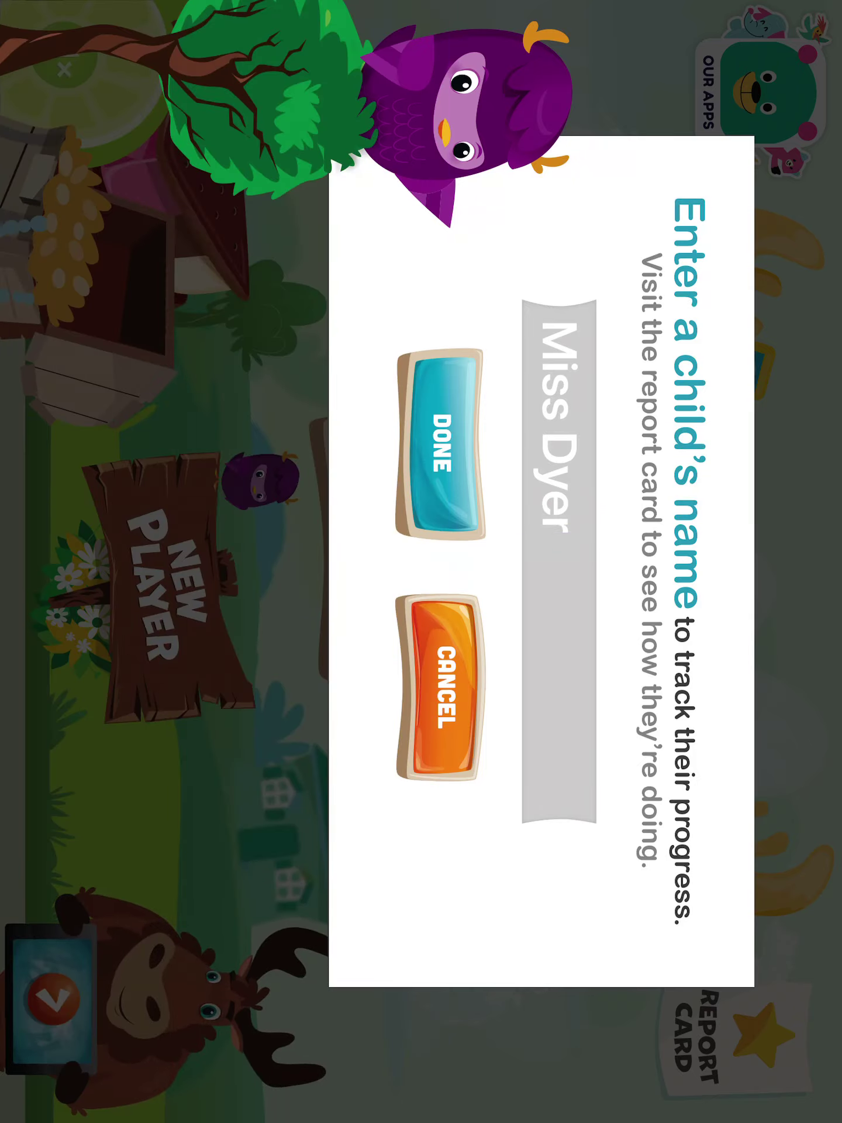
click(441, 444)
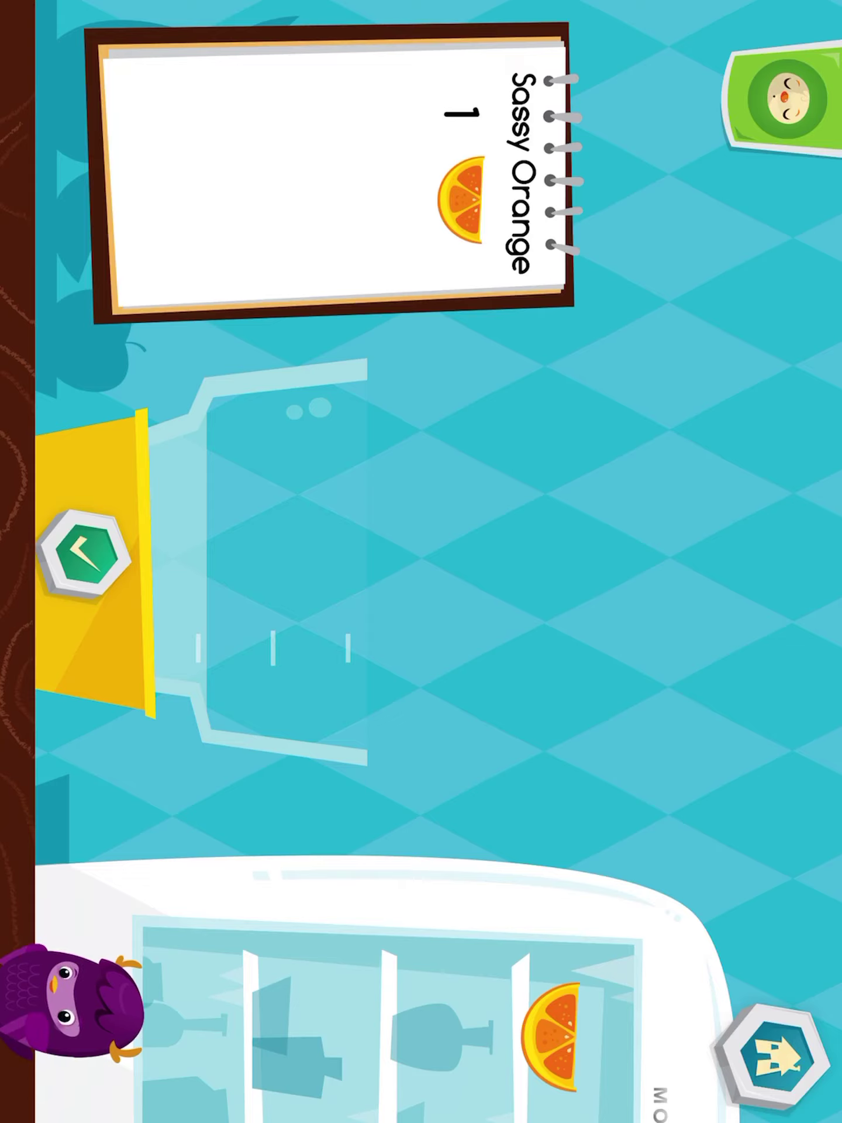
Drop one orange slice into the blender and blend it into juice
click(544, 965)
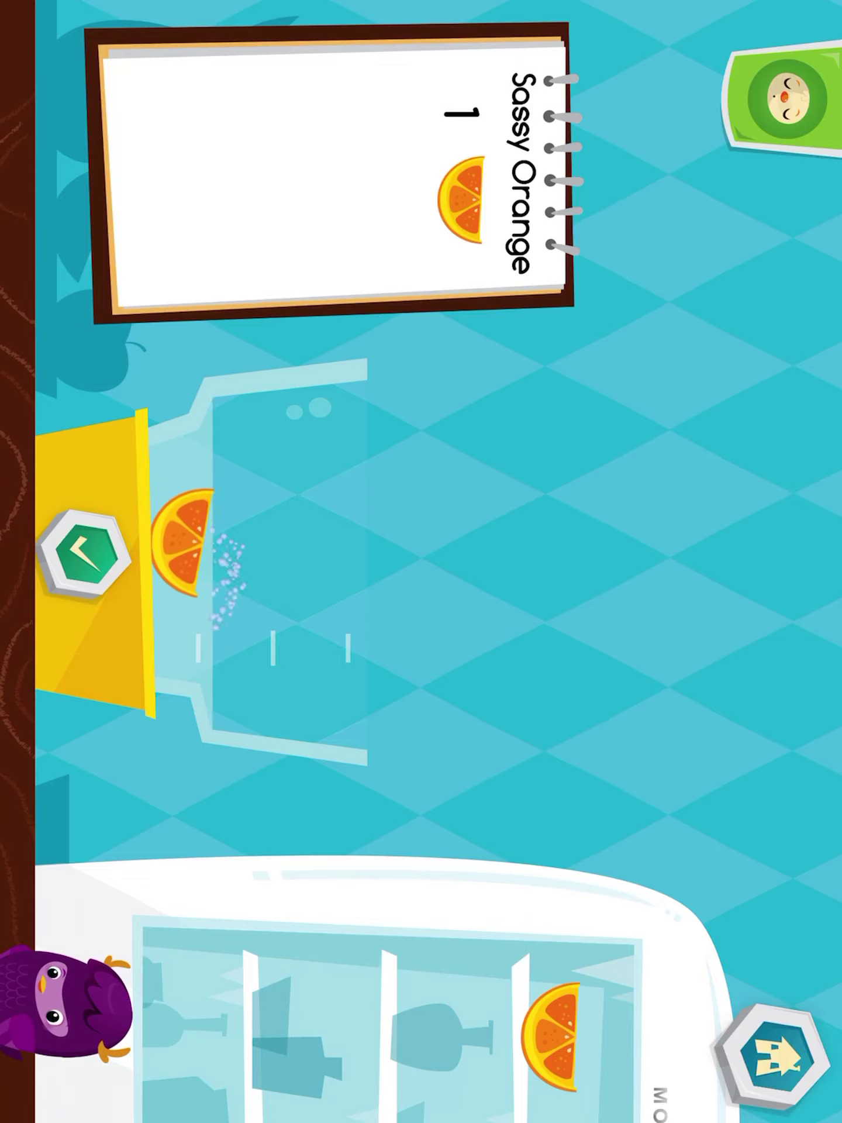
click(84, 555)
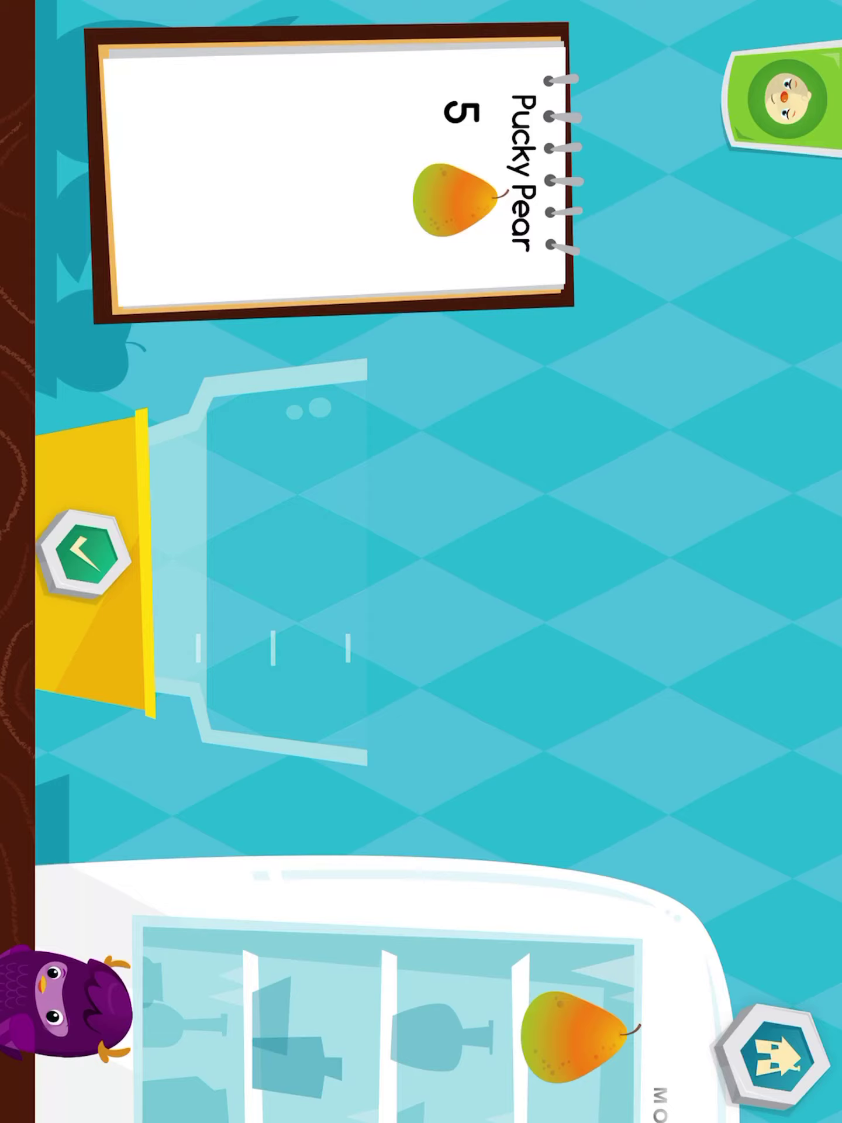
Add pears to the blender and blend them for the five-Pucky-Pear order
click(571, 1035)
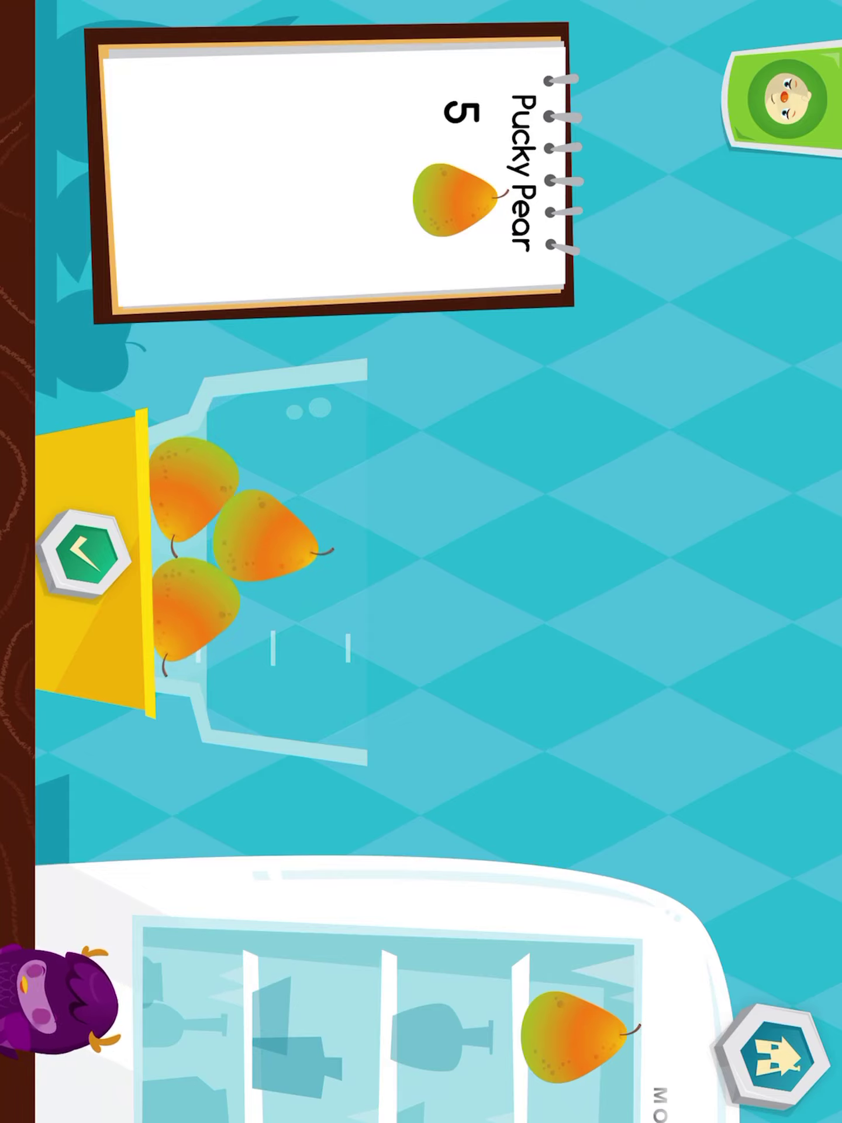
click(575, 1035)
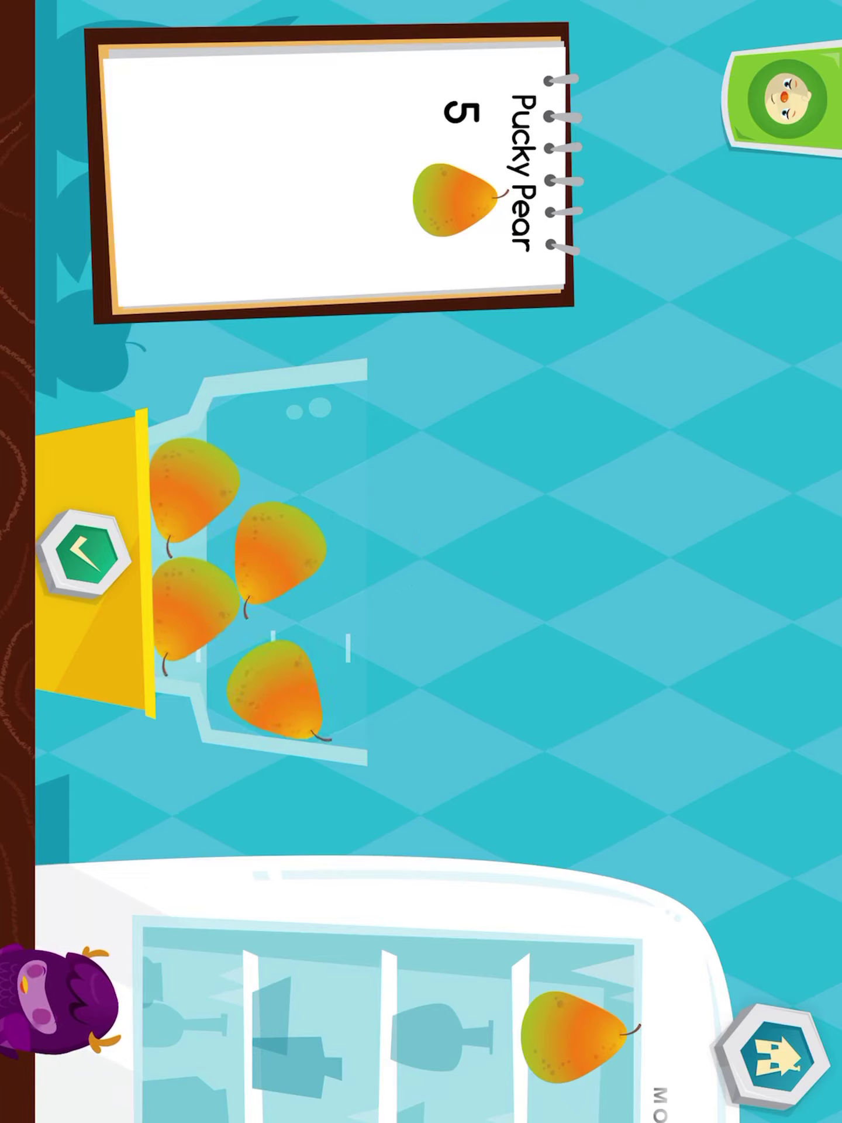
click(575, 1035)
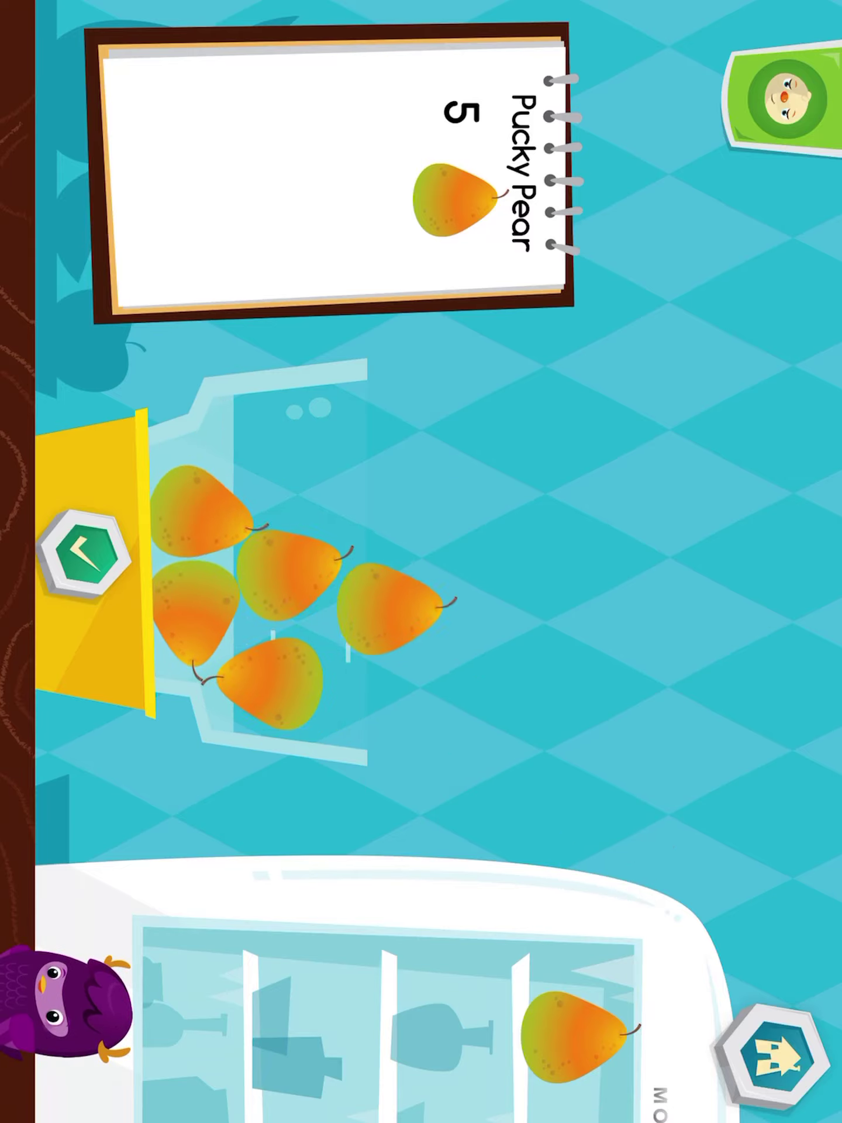
click(85, 554)
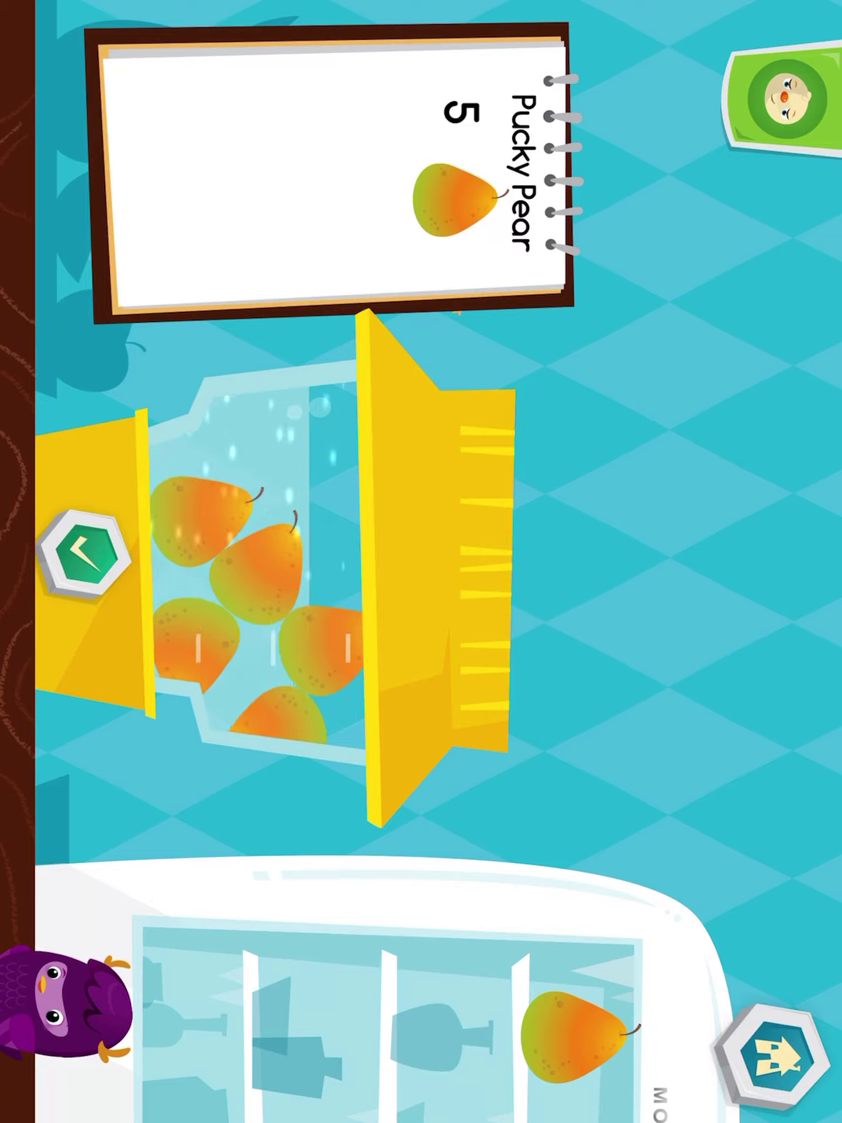